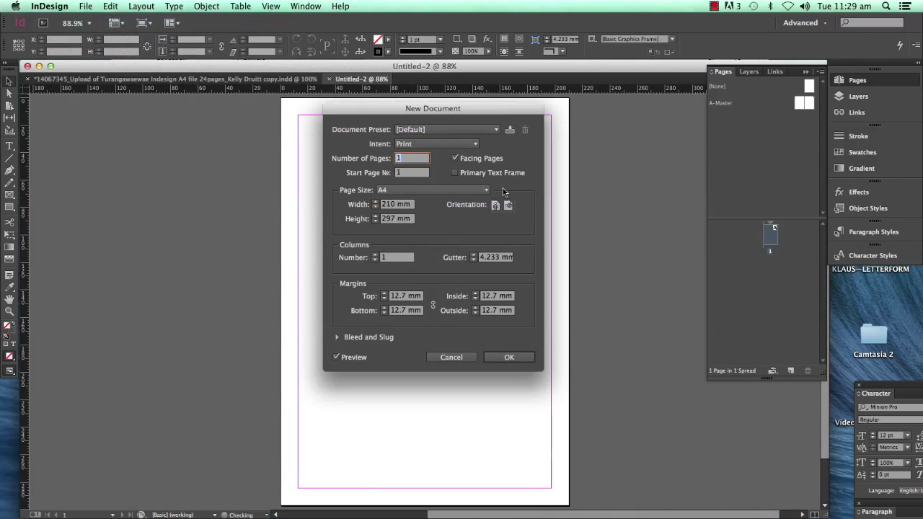
# - Switch the new document to single pages, giving Left and Right margins of 12.7 mm
pyautogui.moveTo(428, 110); pyautogui.dragTo(408, 113)
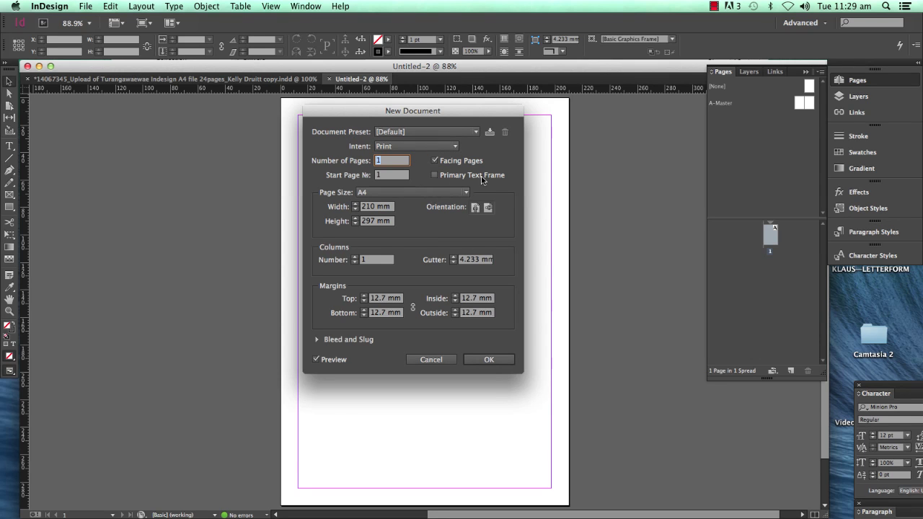
pyautogui.click(434, 161)
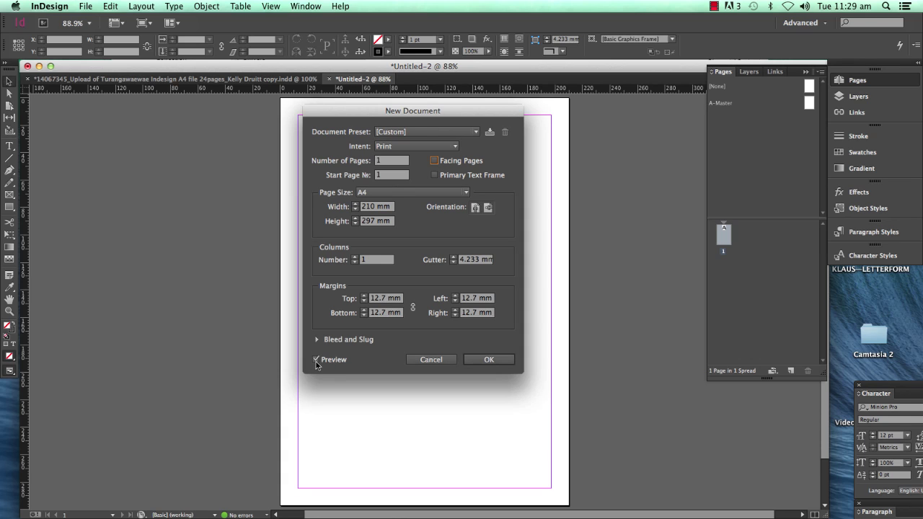
# - Add a custom page size named 'box' at 300 × 300 mm and apply it
pyautogui.click(386, 192)
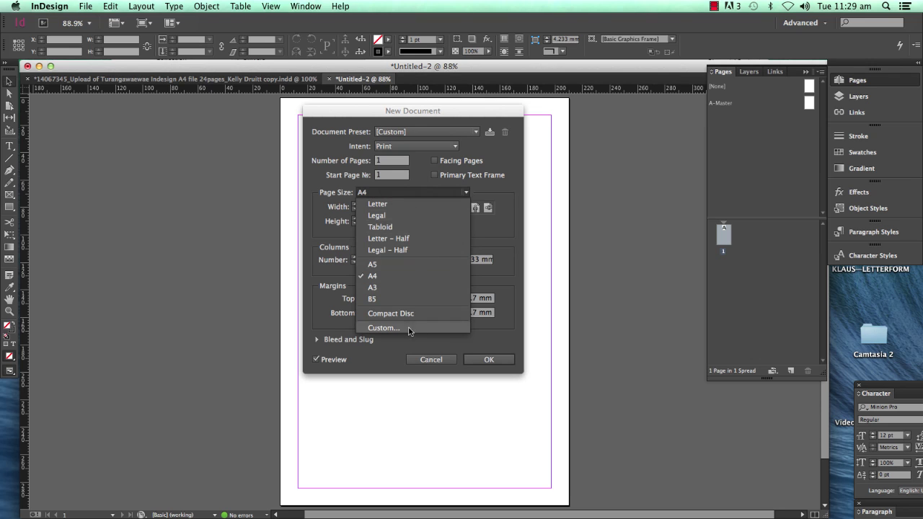
pyautogui.click(384, 327)
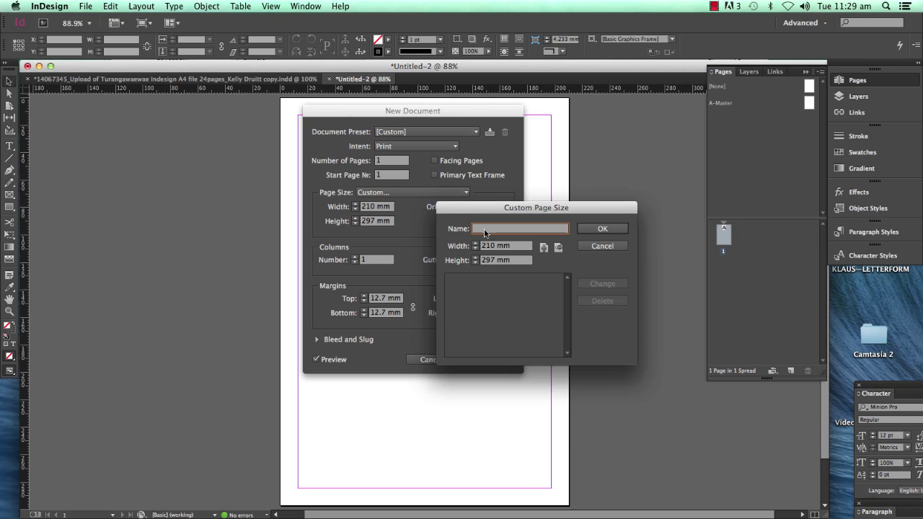
pyautogui.write('box')
pyautogui.doubleClick(486, 249)
pyautogui.write('300')
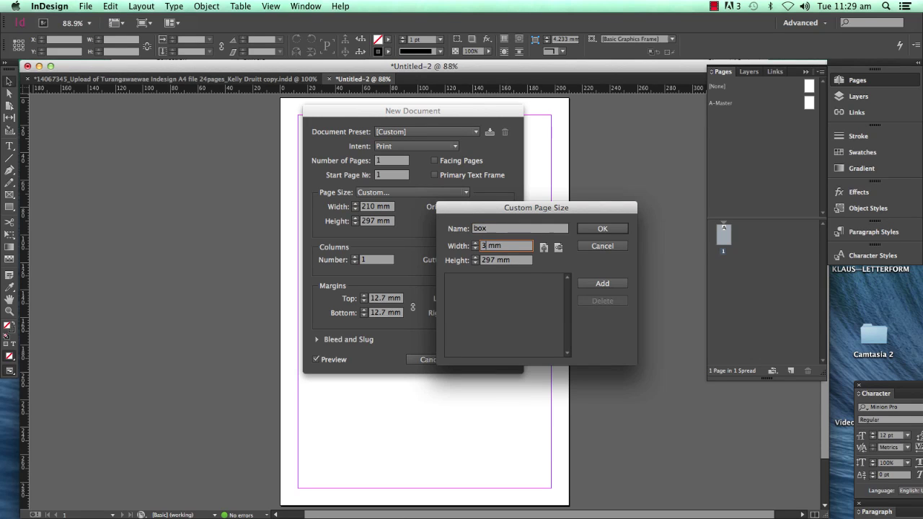
pyautogui.press('Tab')
pyautogui.write('3')
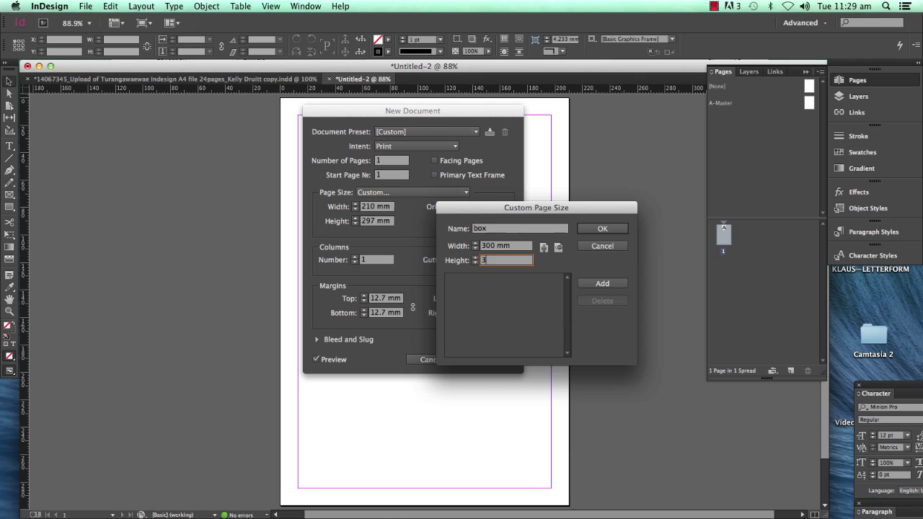
pyautogui.click(602, 283)
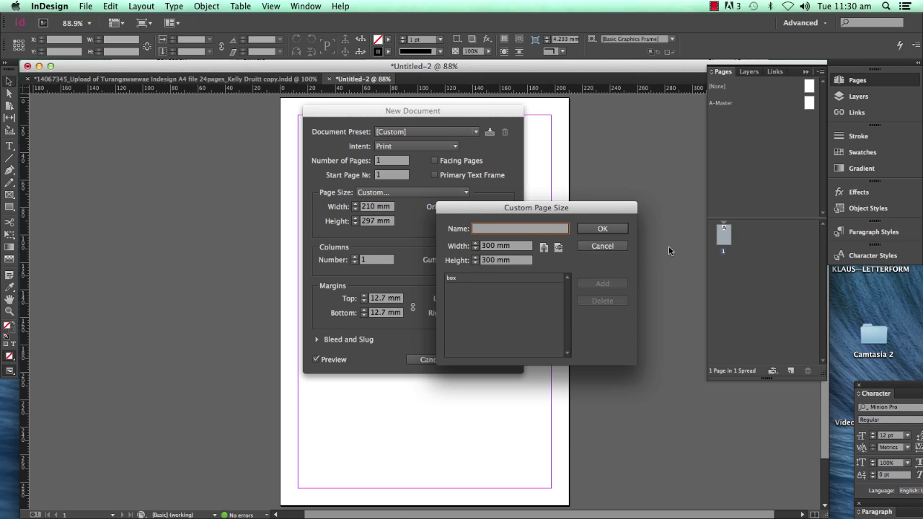
pyautogui.click(604, 229)
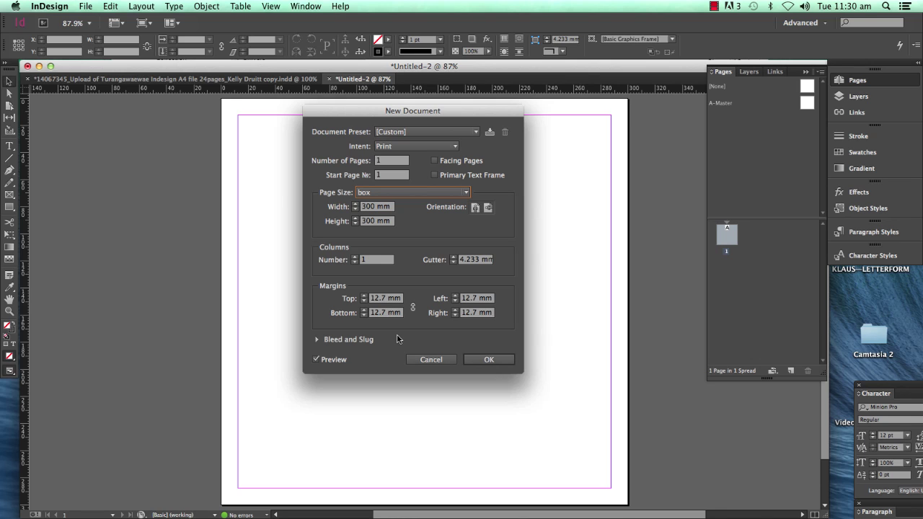
# - Set all margins to 15 mm and a 3 mm bleed on every side
pyautogui.click(363, 296)
pyautogui.click(363, 296)
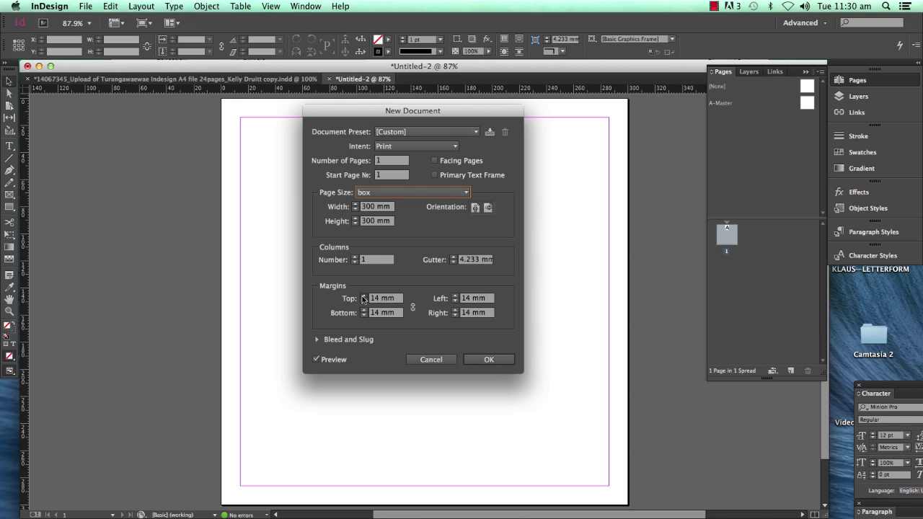
pyautogui.click(364, 296)
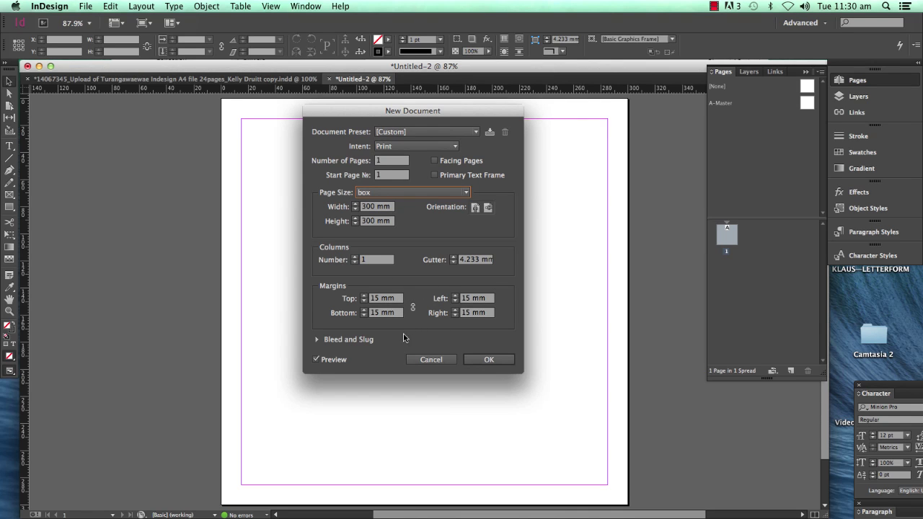
pyautogui.click(316, 340)
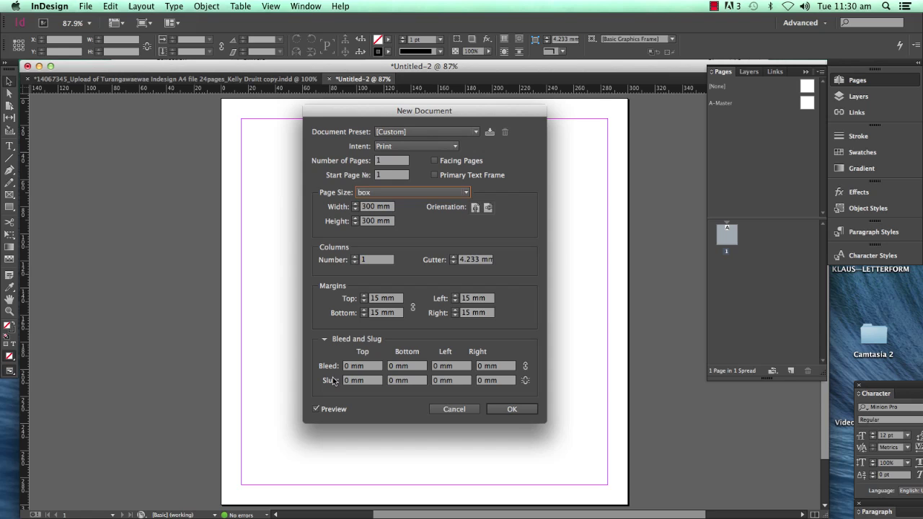
pyautogui.click(346, 369)
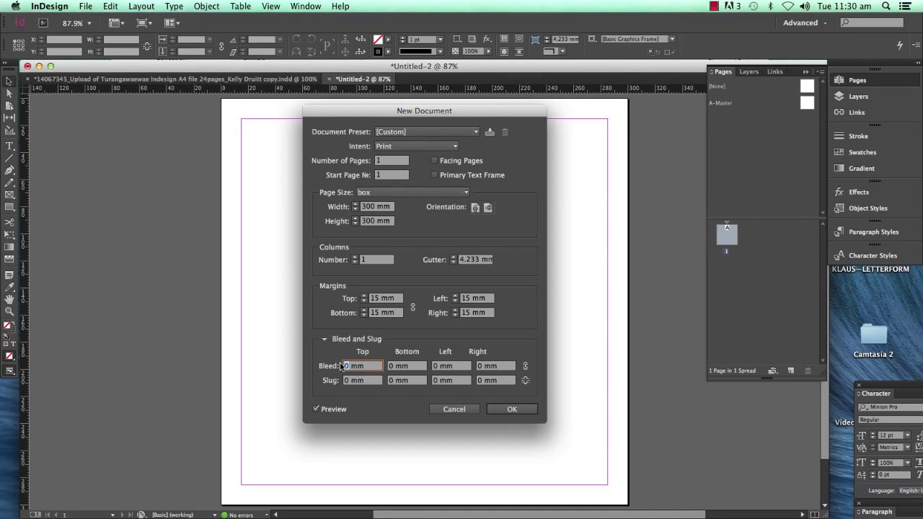
pyautogui.write('3')
pyautogui.click(374, 381)
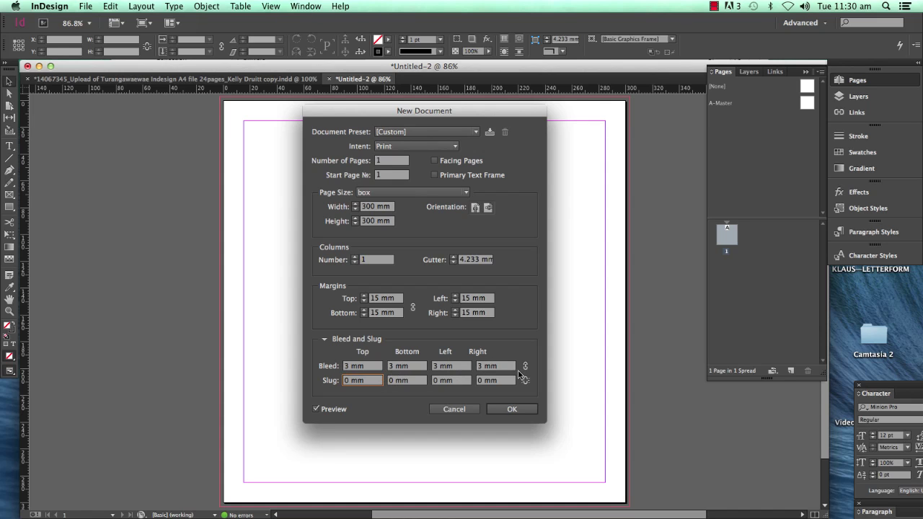
# - Create the 300 mm document and open its A-Master for editing, enlarging the page thumbnails
pyautogui.click(517, 410)
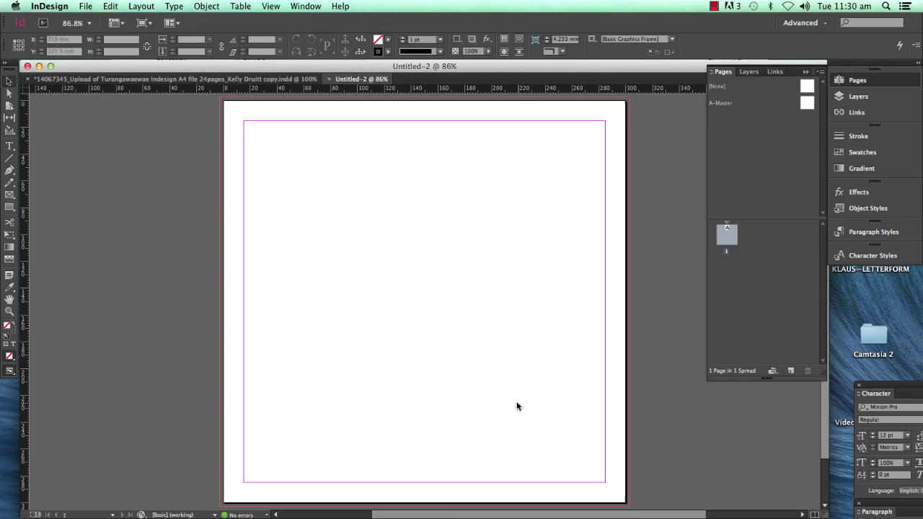
pyautogui.doubleClick(805, 103)
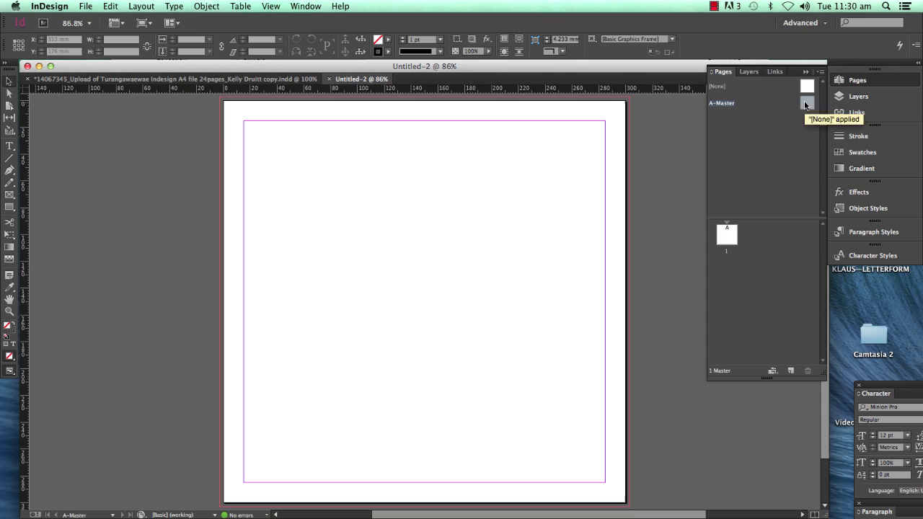
pyautogui.moveTo(768, 218); pyautogui.dragTo(768, 167)
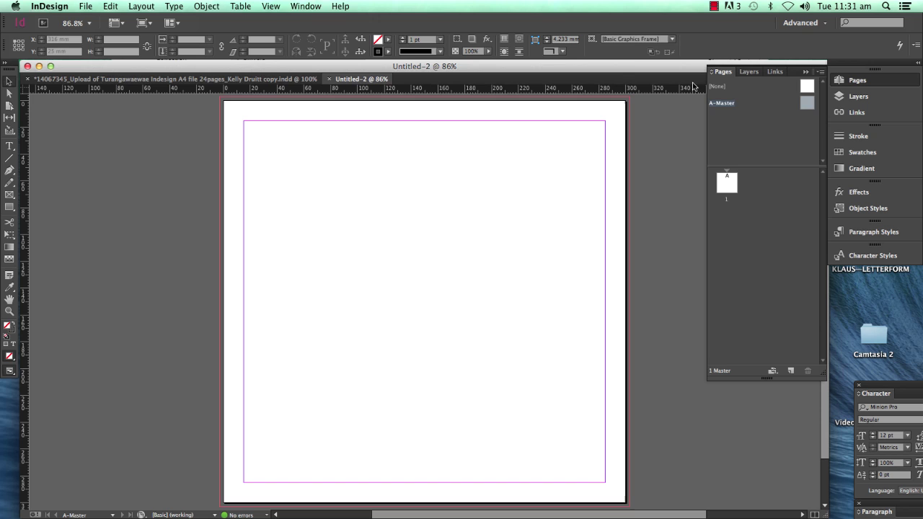
pyautogui.click(140, 7)
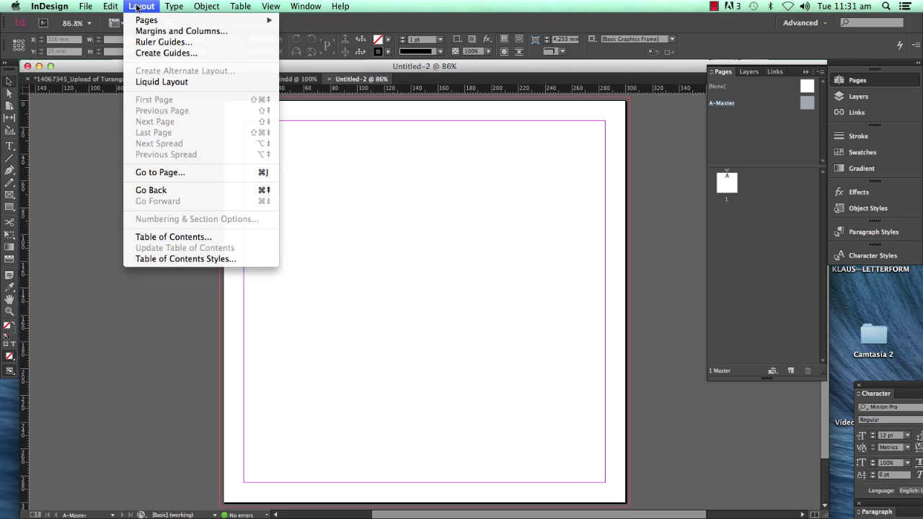
# - In Create Guides, raise the row count to 7
pyautogui.click(151, 53)
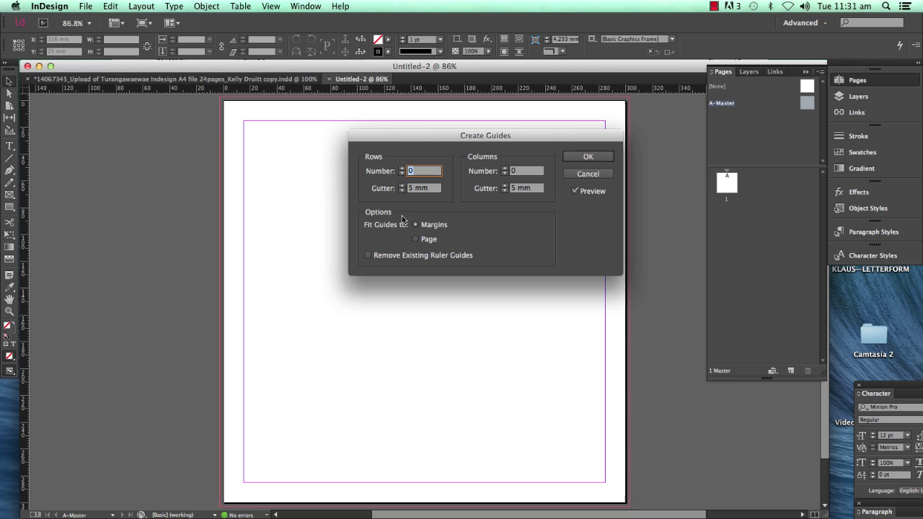
pyautogui.click(575, 192)
pyautogui.moveTo(508, 138); pyautogui.dragTo(538, 145)
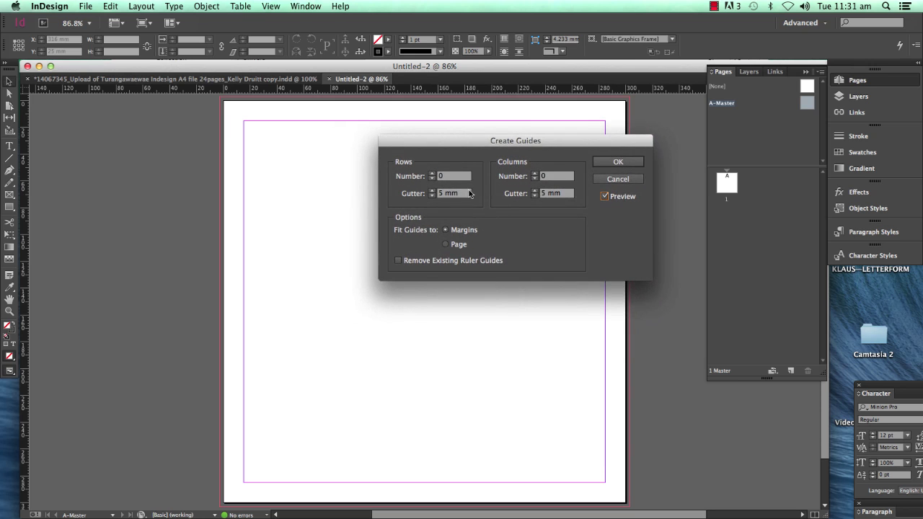
pyautogui.click(430, 173)
pyautogui.click(430, 174)
pyautogui.click(431, 173)
pyautogui.click(430, 174)
pyautogui.click(430, 173)
pyautogui.click(431, 174)
pyautogui.click(430, 174)
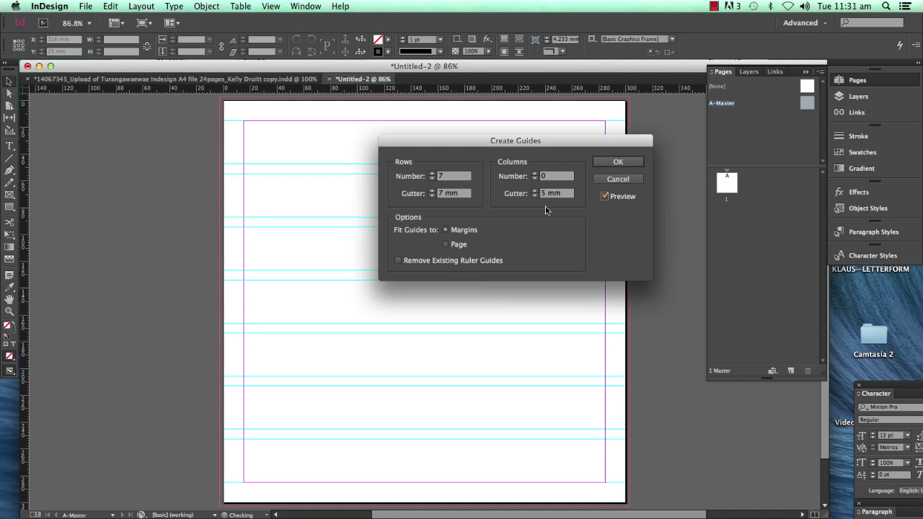
# - Set 7 columns with 7 mm gutters, fit the guides to the margins, and confirm
pyautogui.click(534, 174)
pyautogui.click(535, 174)
pyautogui.click(534, 174)
pyautogui.click(535, 173)
pyautogui.click(534, 174)
pyautogui.click(534, 174)
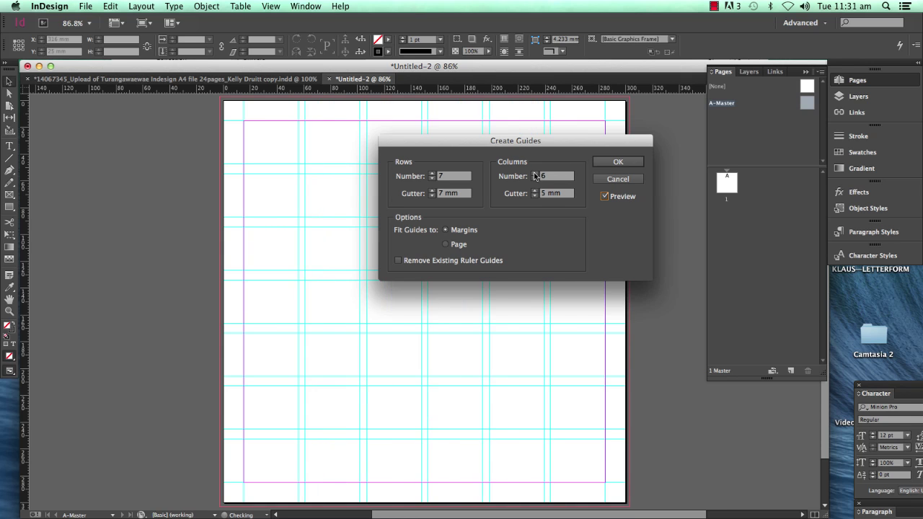
pyautogui.click(534, 174)
pyautogui.click(534, 191)
pyautogui.click(534, 191)
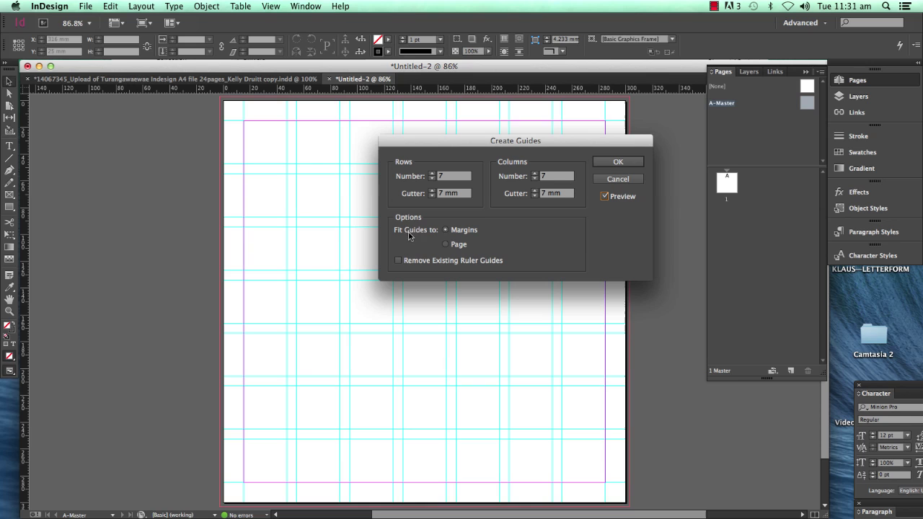
pyautogui.click(445, 244)
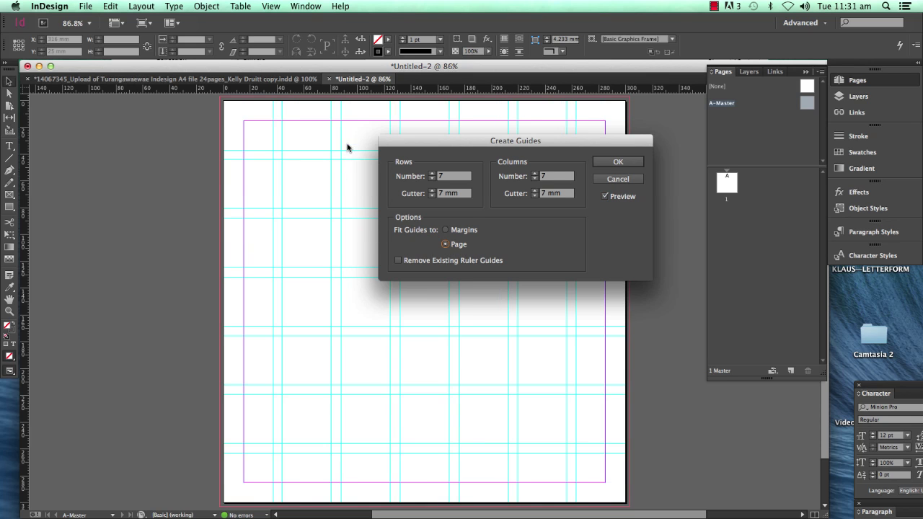
pyautogui.click(446, 231)
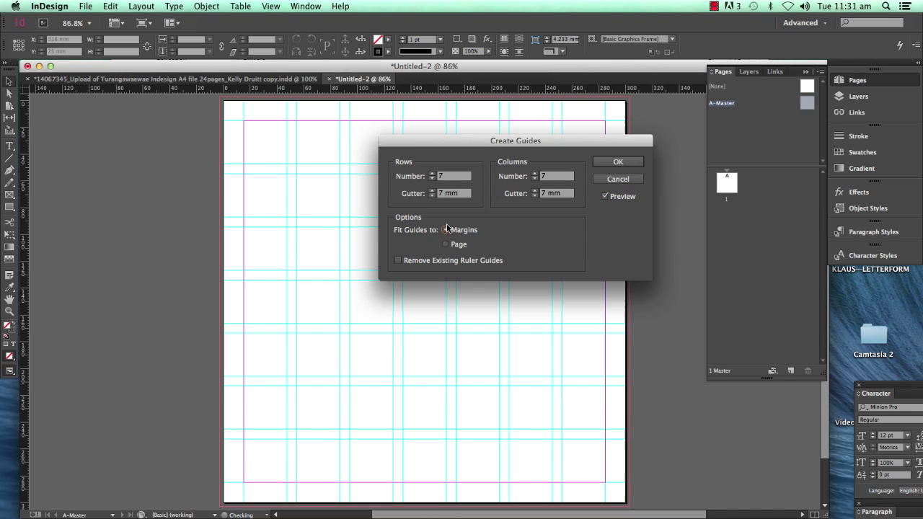
pyautogui.click(616, 163)
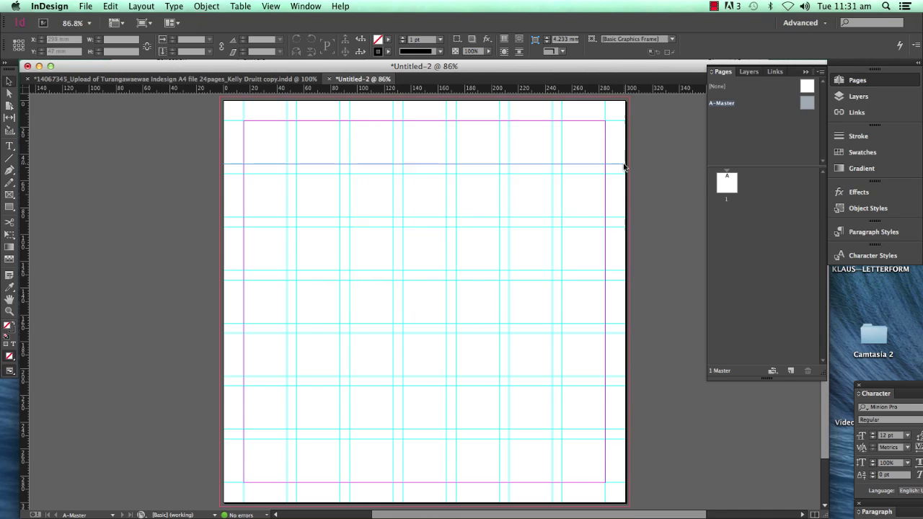
# - Go to page 1 of the document and bring the Napier layout tab forward
pyautogui.doubleClick(730, 188)
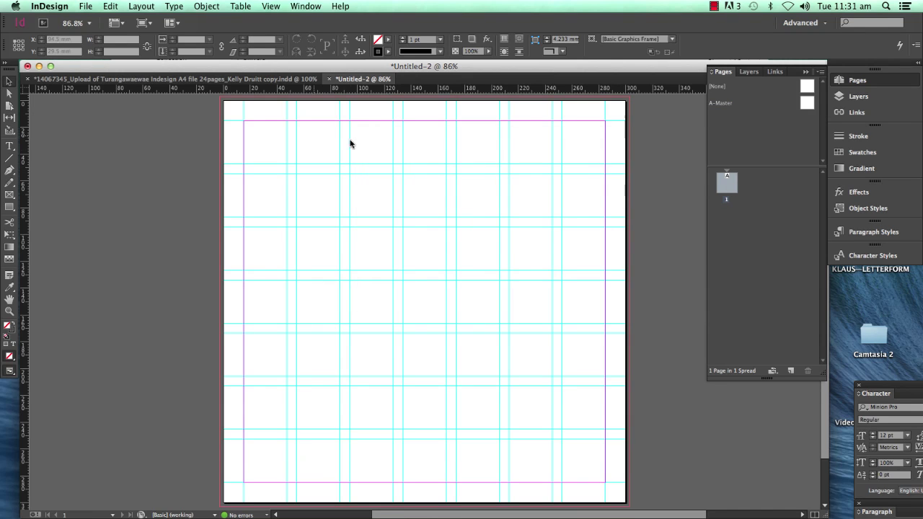
pyautogui.moveTo(178, 119); pyautogui.dragTo(367, 222)
pyautogui.moveTo(278, 173); pyautogui.dragTo(340, 216)
pyautogui.click(727, 31)
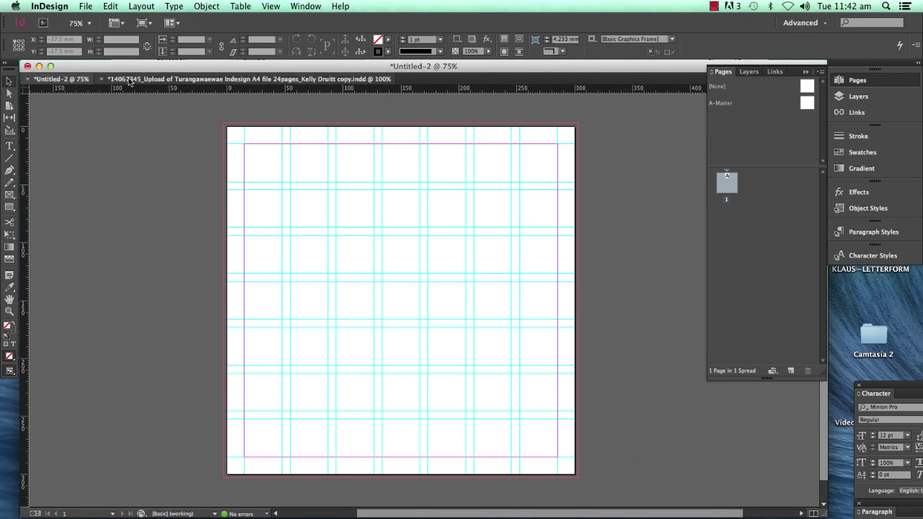
# - In the Napier document, ungroup the page objects
pyautogui.click(130, 82)
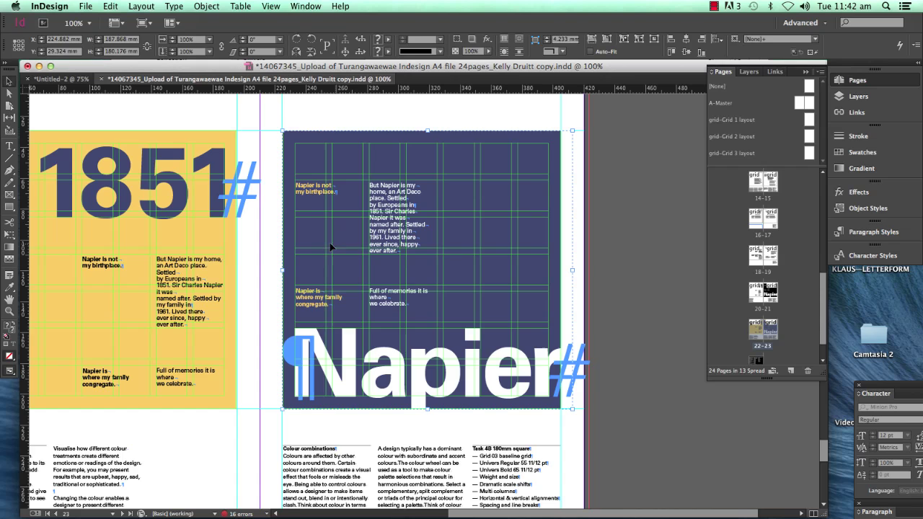
pyautogui.moveTo(271, 112); pyautogui.dragTo(533, 431)
pyautogui.rightClick(484, 378)
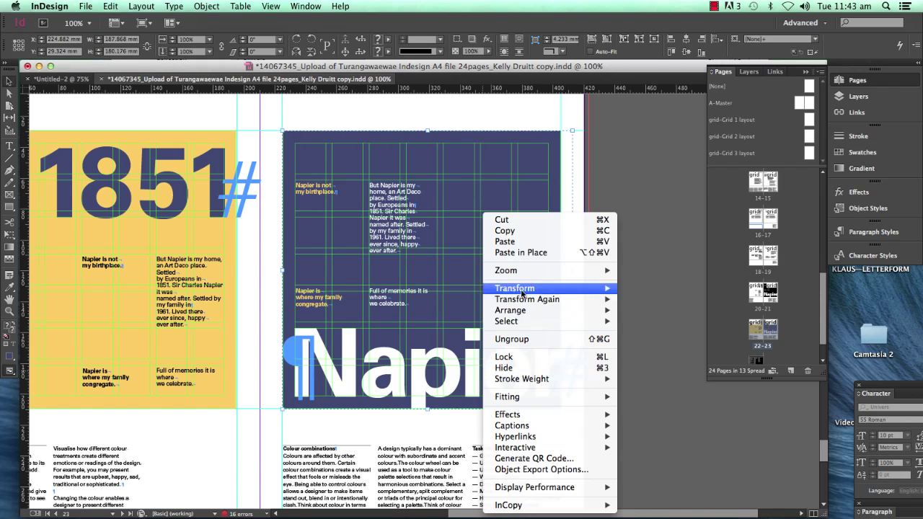
pyautogui.click(529, 346)
# - Group the background, text frames and Napier text into one object
pyautogui.click(271, 117)
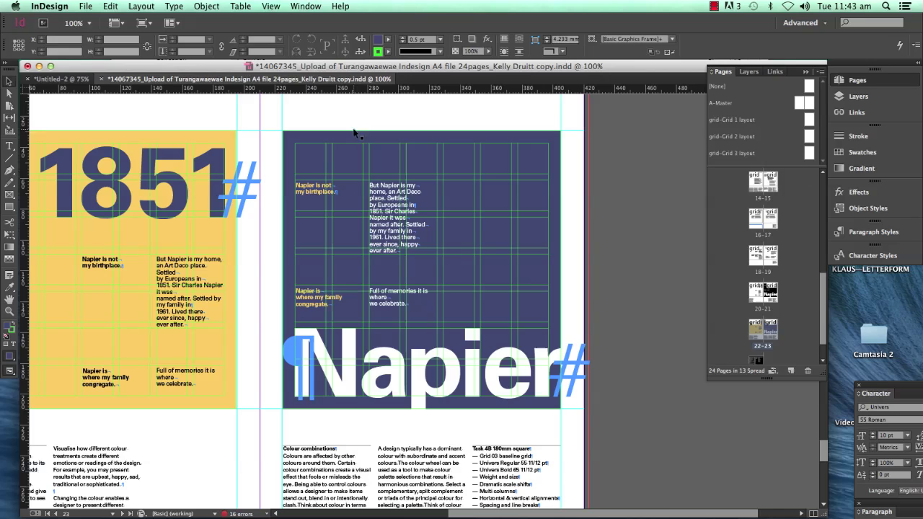
pyautogui.moveTo(271, 118); pyautogui.dragTo(453, 315)
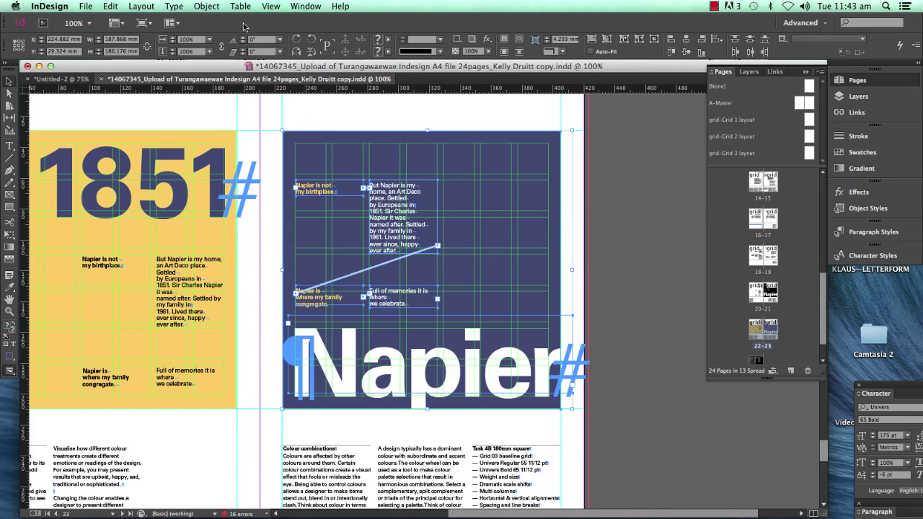
pyautogui.click(206, 6)
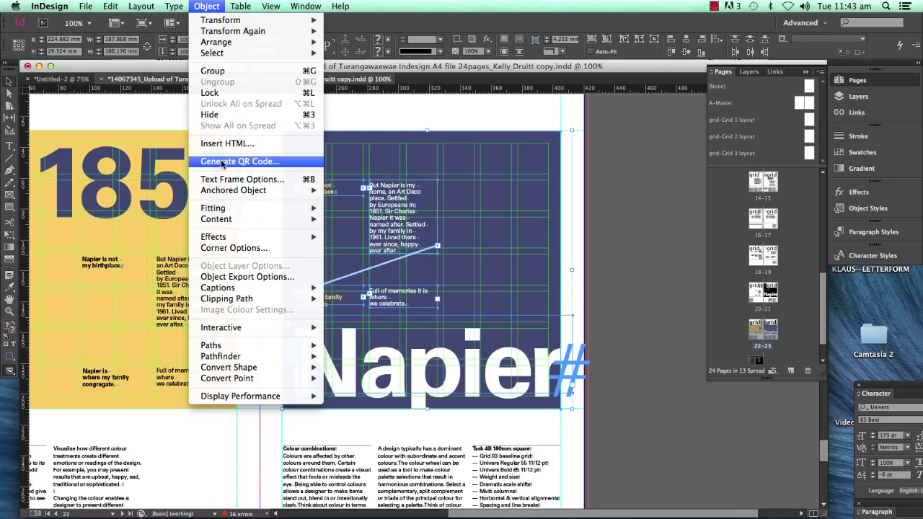
pyautogui.click(224, 73)
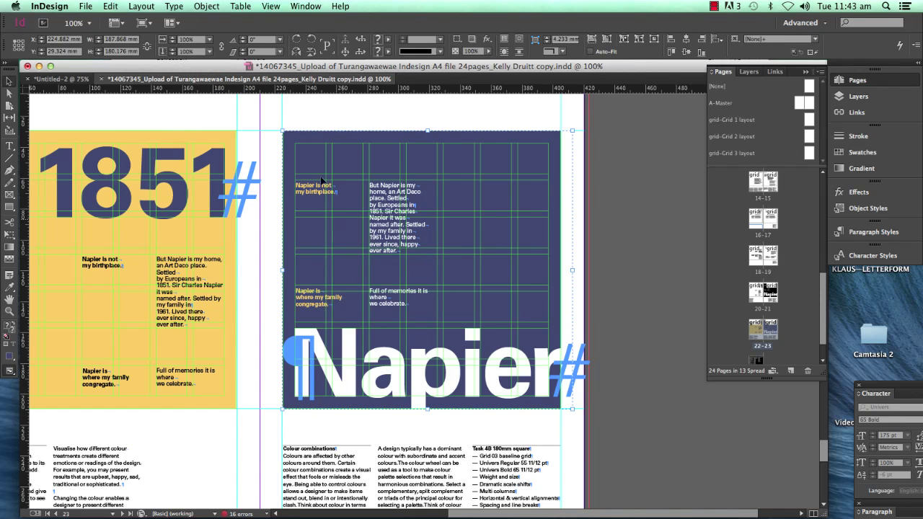
# - Copy the grouped Napier artwork and return to Untitled-2
pyautogui.rightClick(367, 215)
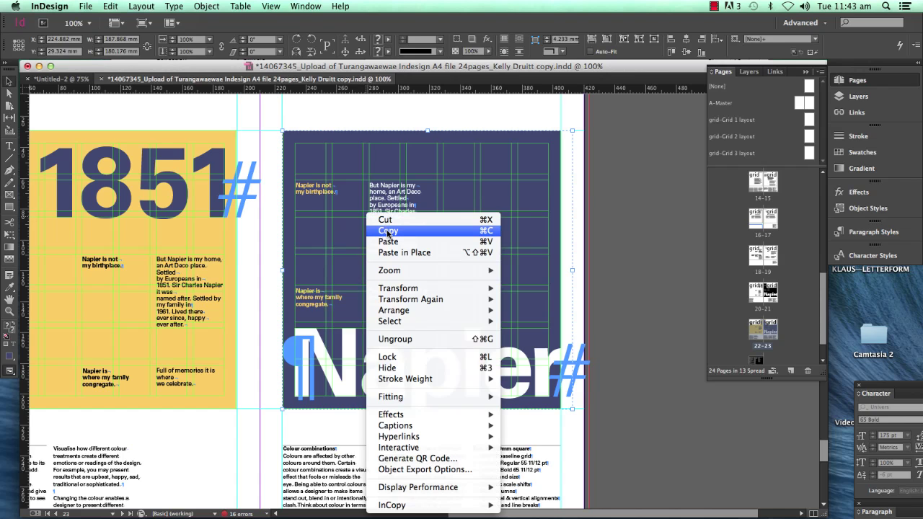
pyautogui.click(387, 232)
pyautogui.click(63, 79)
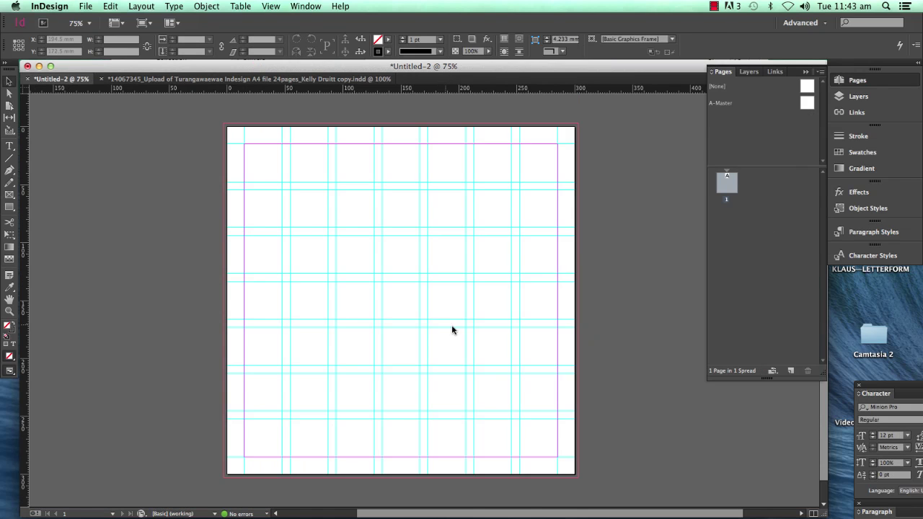
# - Paste the Napier artwork and place it at X 0 mm, Y 0 mm
pyautogui.rightClick(356, 214)
pyautogui.click(388, 221)
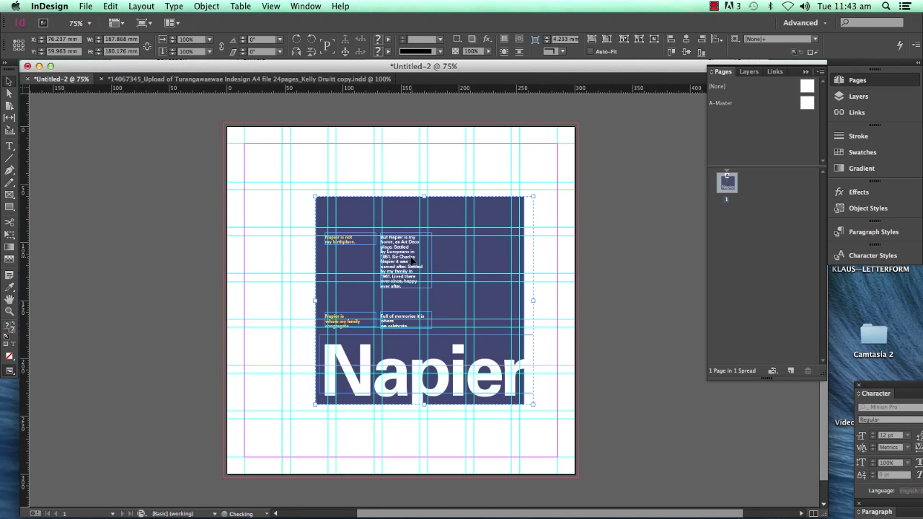
pyautogui.moveTo(449, 262); pyautogui.dragTo(355, 199)
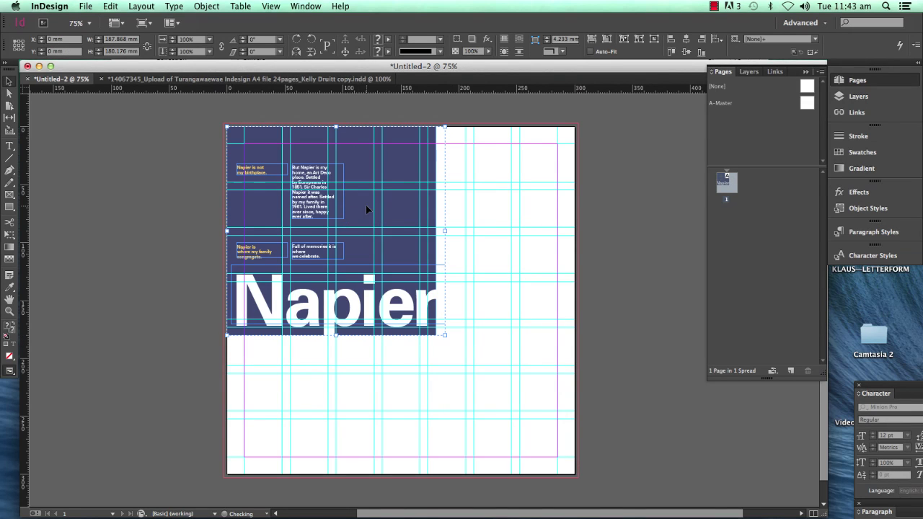
pyautogui.rightClick(358, 191)
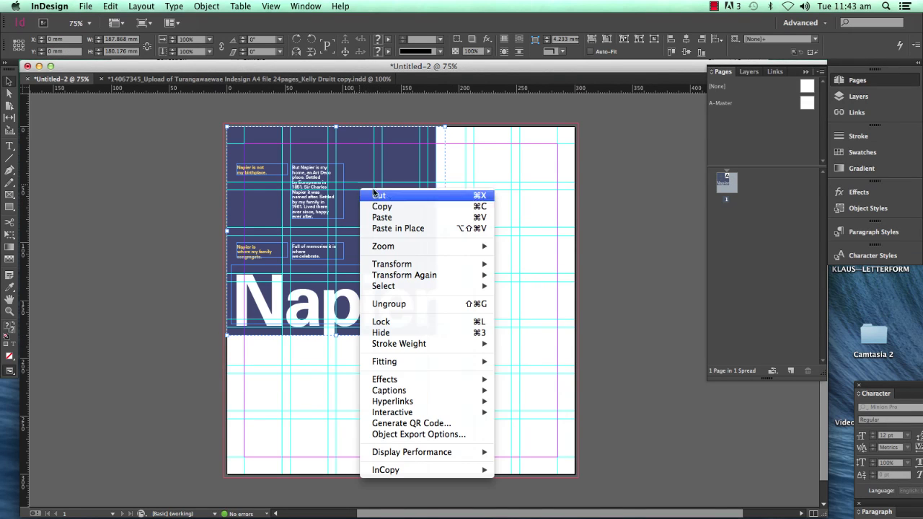
# - Ungroup the artwork, outline the Napier text, and regroup everything at 182.635 × 184.055 mm
pyautogui.click(414, 308)
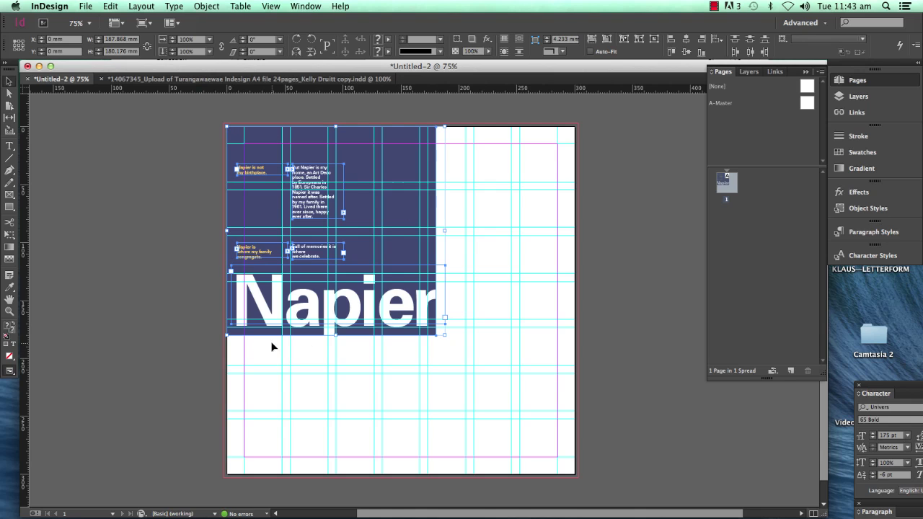
pyautogui.click(174, 7)
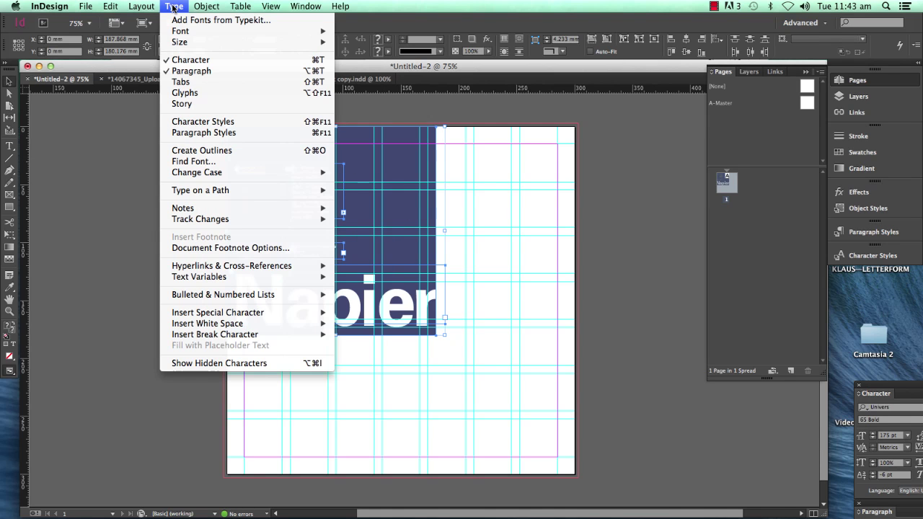
pyautogui.click(202, 150)
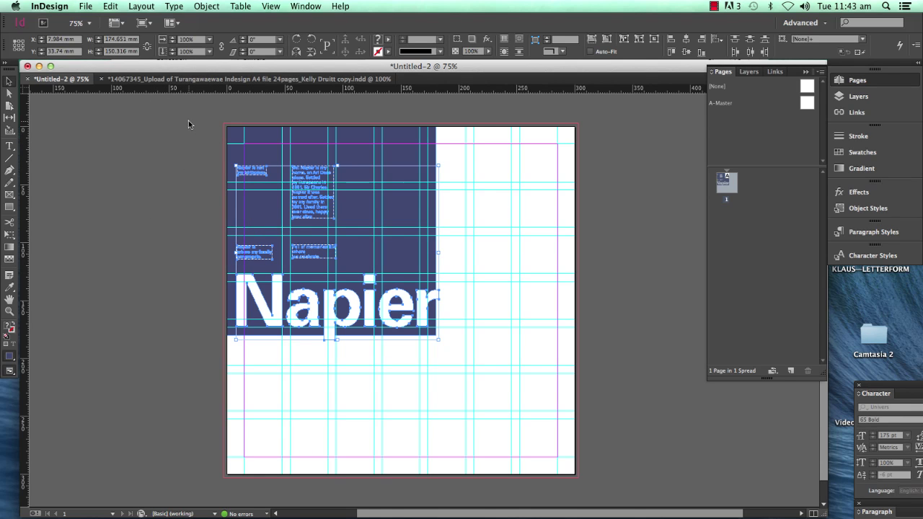
pyautogui.moveTo(188, 120); pyautogui.dragTo(460, 393)
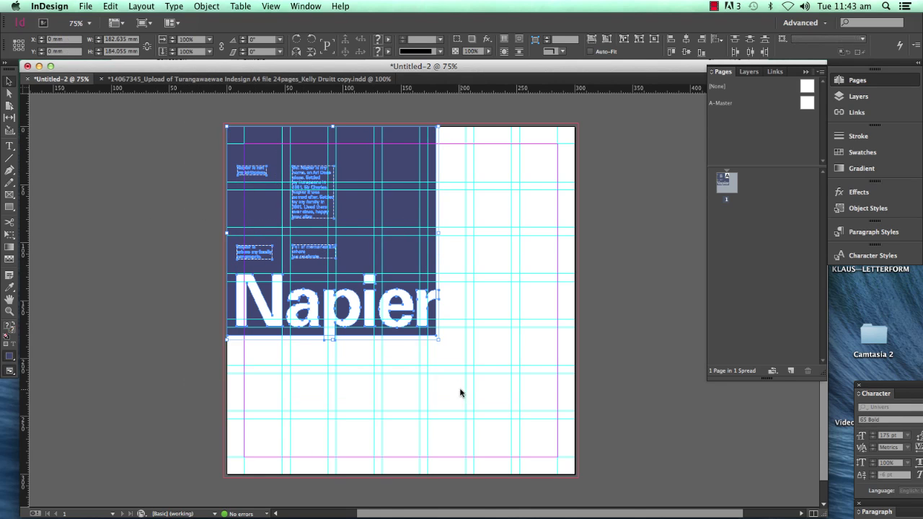
pyautogui.rightClick(381, 204)
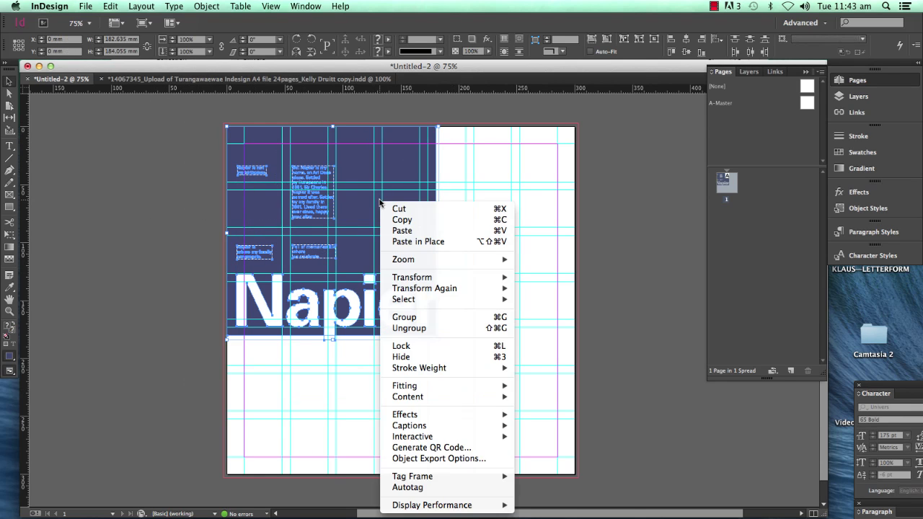
pyautogui.click(428, 318)
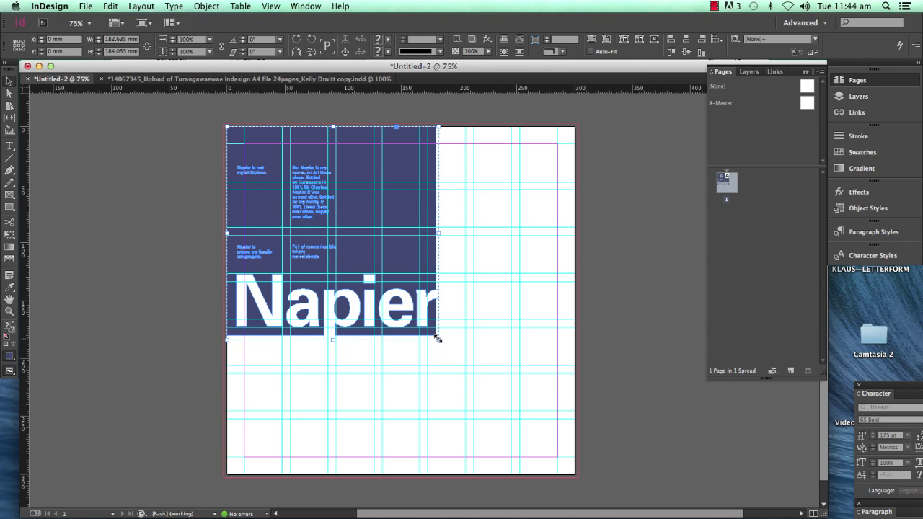
# - Scale the poster group to 304.631 × 307 mm so it covers the whole page
pyautogui.moveTo(438, 338); pyautogui.dragTo(578, 478)
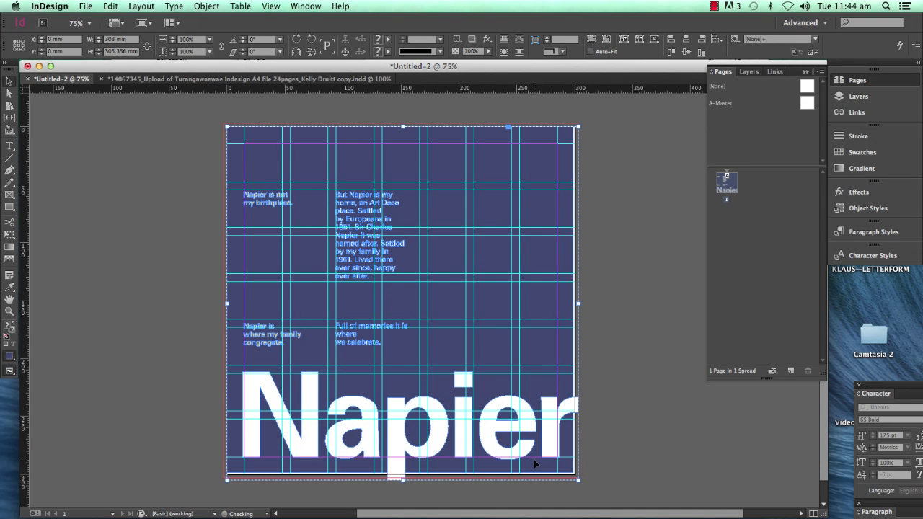
pyautogui.press('super+equal')
pyautogui.press('super+equal')
pyautogui.press('super+equal')
pyautogui.moveTo(553, 447); pyautogui.dragTo(311, 169)
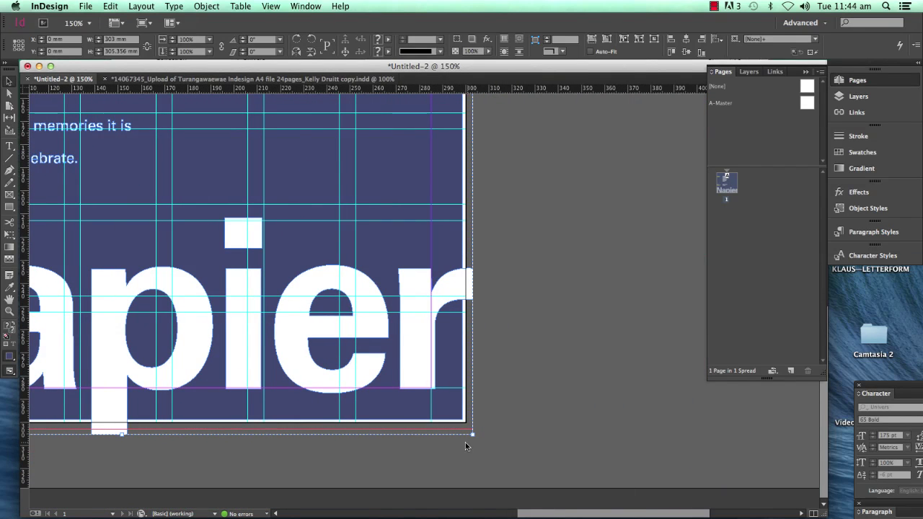
pyautogui.moveTo(472, 434); pyautogui.dragTo(474, 438)
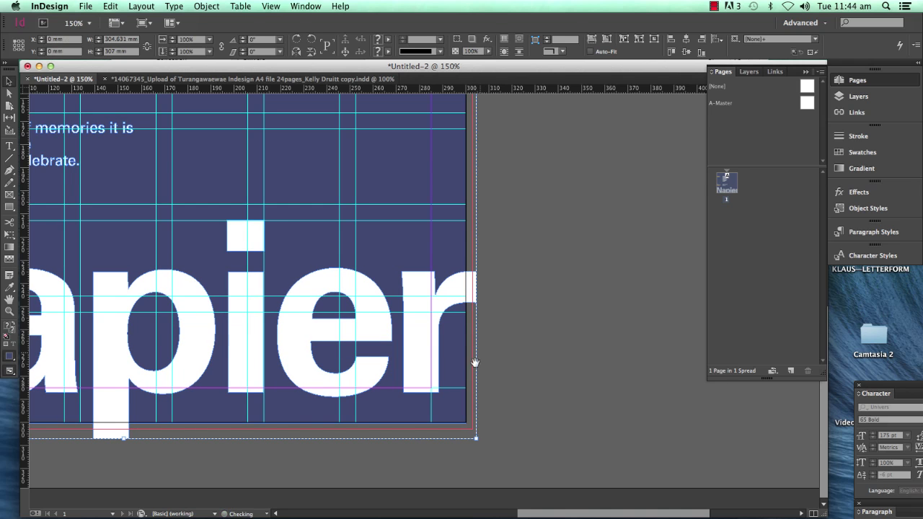
pyautogui.scroll(10, 475, 362)
pyautogui.hscroll(-8, 475, 362)
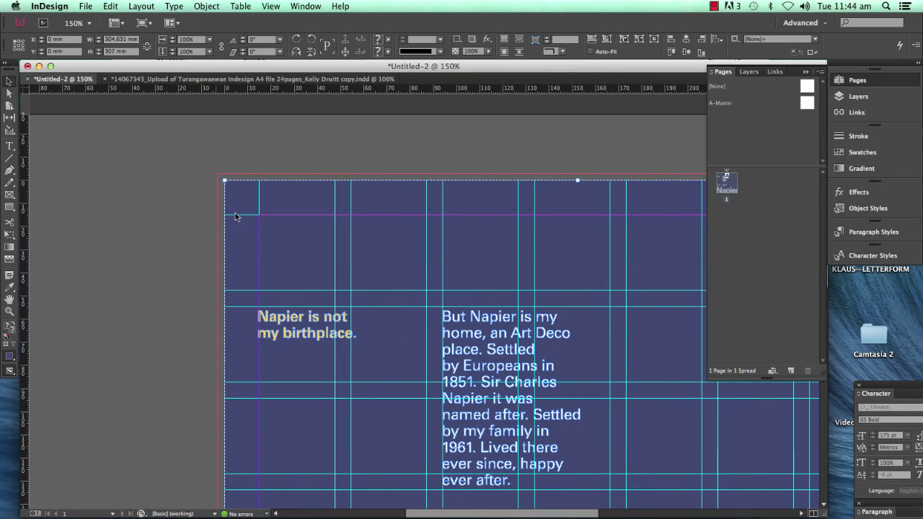
pyautogui.scroll(-8, 391, 319)
pyautogui.hscroll(7, 392, 320)
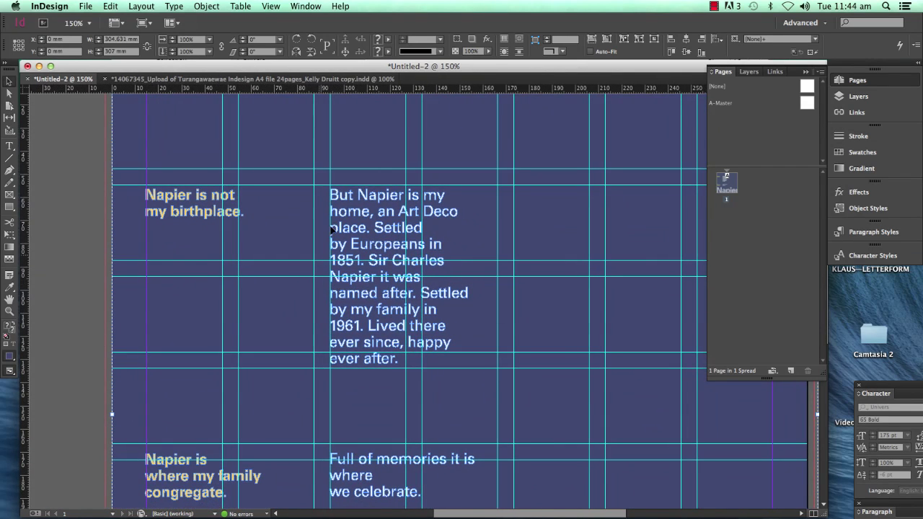
pyautogui.scroll(1, 297, 286)
pyautogui.hscroll(2, 297, 286)
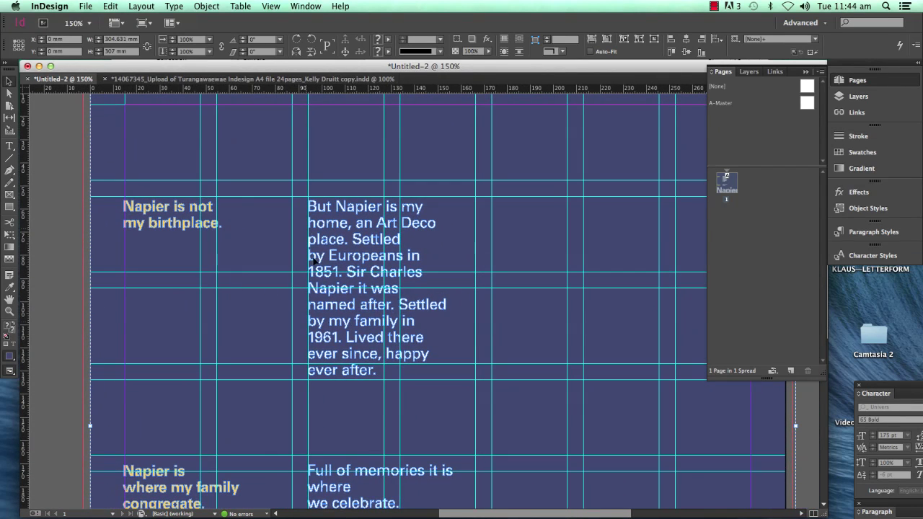
pyautogui.press('super+minus')
pyautogui.press('super+minus')
pyautogui.press('super+minus')
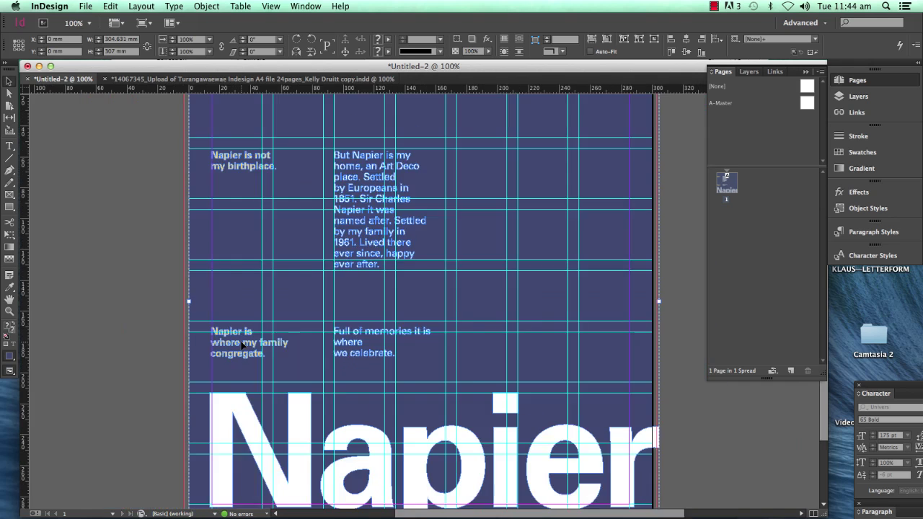
pyautogui.moveTo(533, 292); pyautogui.dragTo(492, 266)
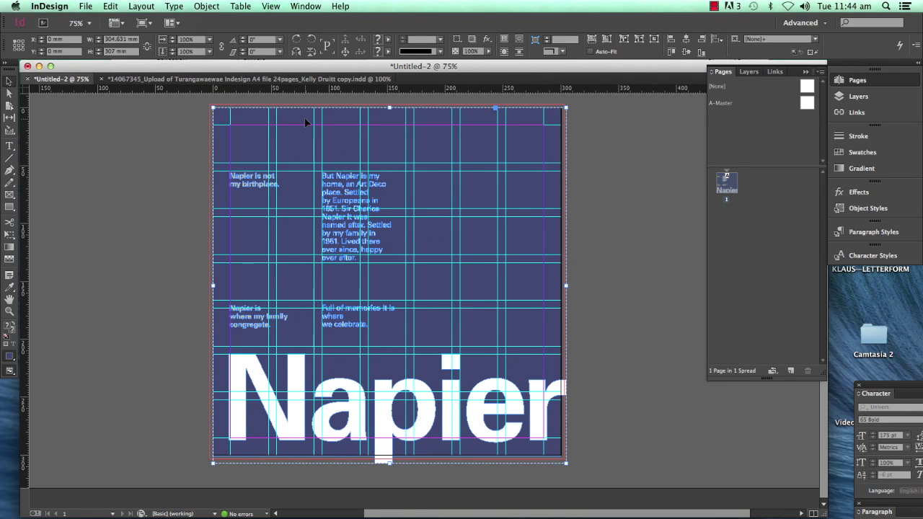
# - Ungroup the poster and drag the navy background's corners out toward the bleed
pyautogui.rightClick(287, 133)
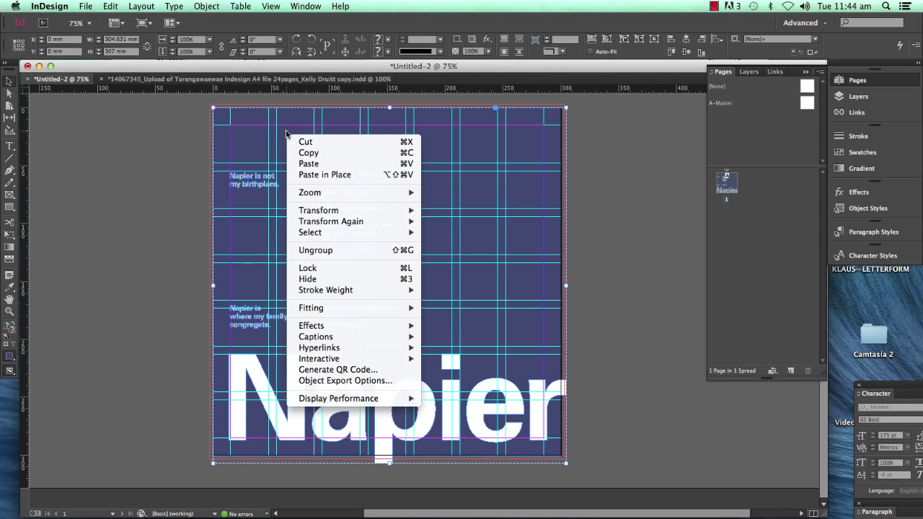
pyautogui.click(360, 248)
pyautogui.click(223, 135)
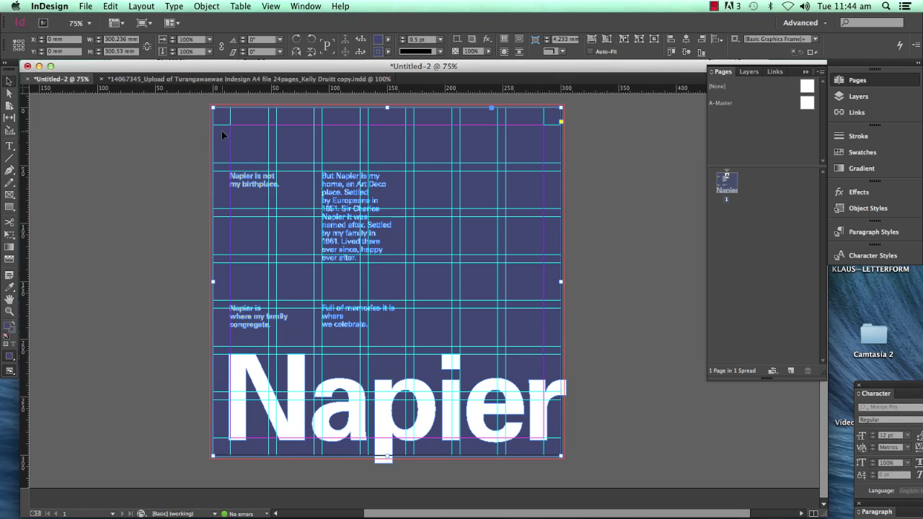
pyautogui.moveTo(212, 106); pyautogui.dragTo(210, 104)
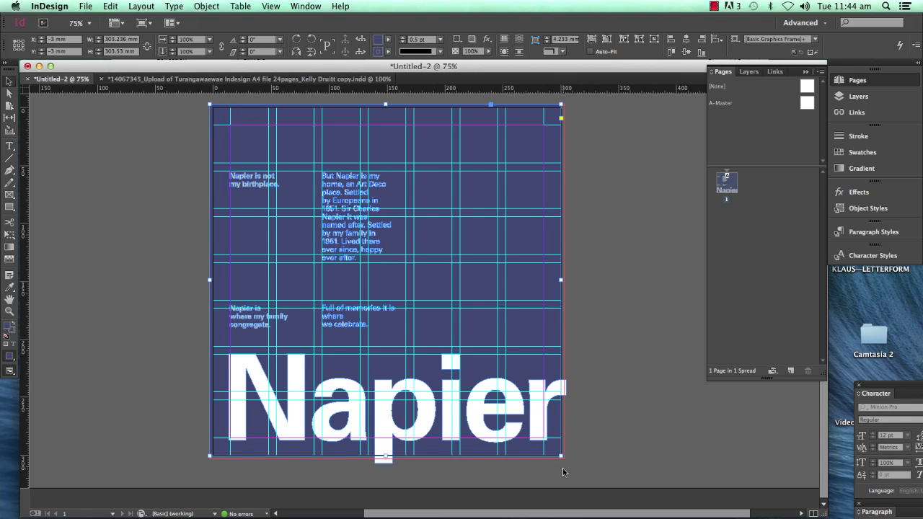
pyautogui.moveTo(559, 454); pyautogui.dragTo(565, 460)
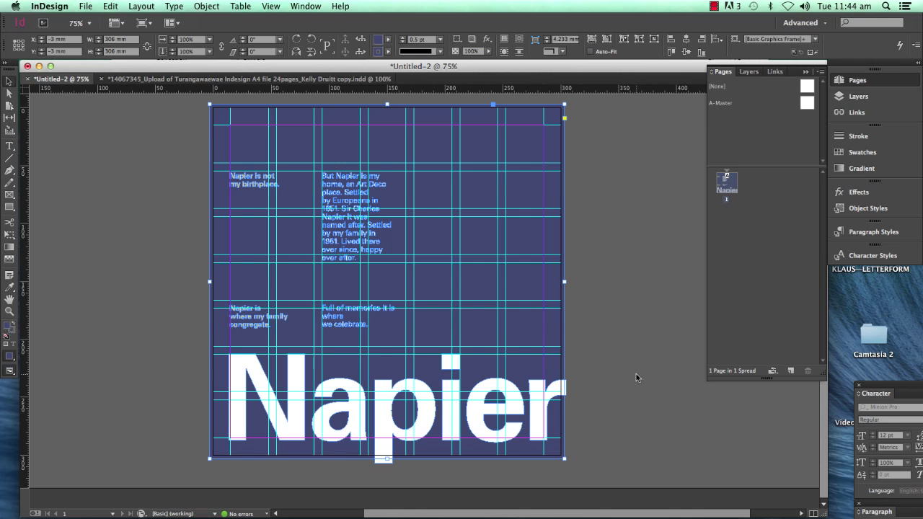
# - Push the background frame further past both corners to about 329 mm, then fit frame to content
pyautogui.scroll(3, 629, 382)
pyautogui.hscroll(-2, 628, 382)
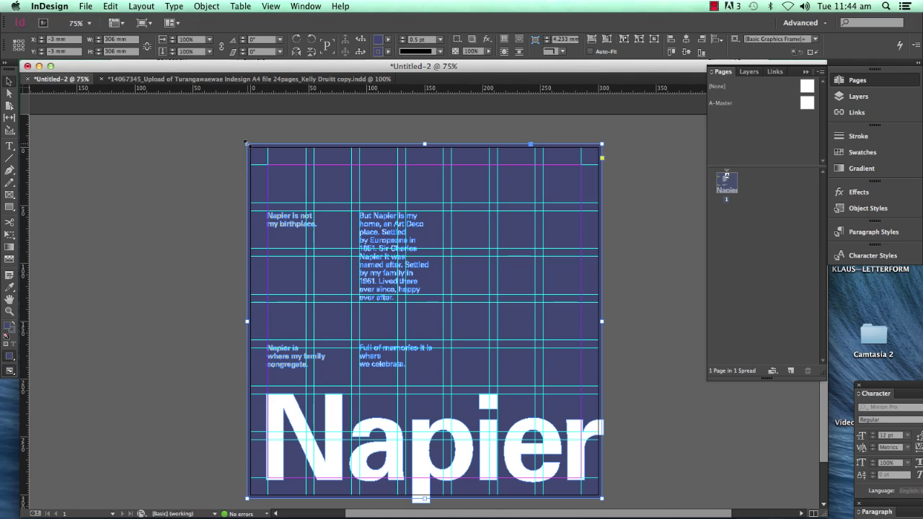
pyautogui.moveTo(246, 143); pyautogui.dragTo(235, 132)
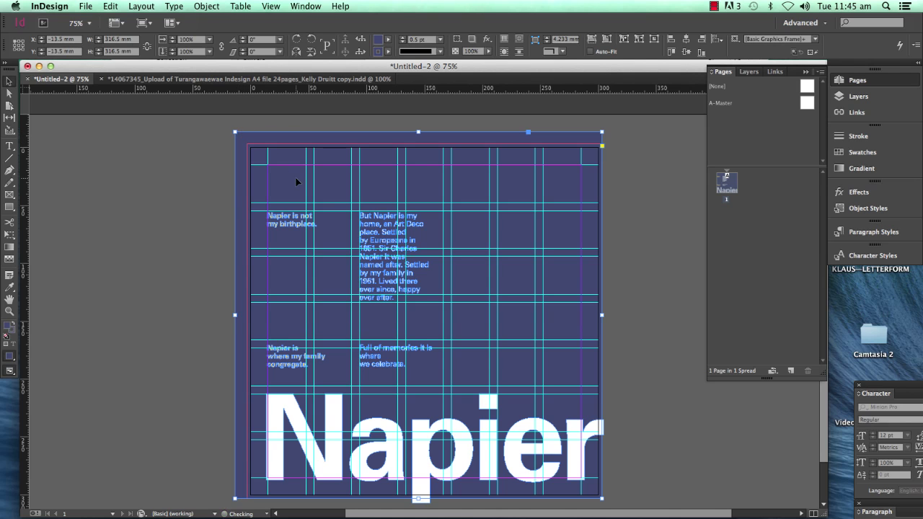
pyautogui.scroll(-1, 323, 224)
pyautogui.hscroll(1, 323, 224)
pyautogui.moveTo(323, 224); pyautogui.dragTo(266, 207)
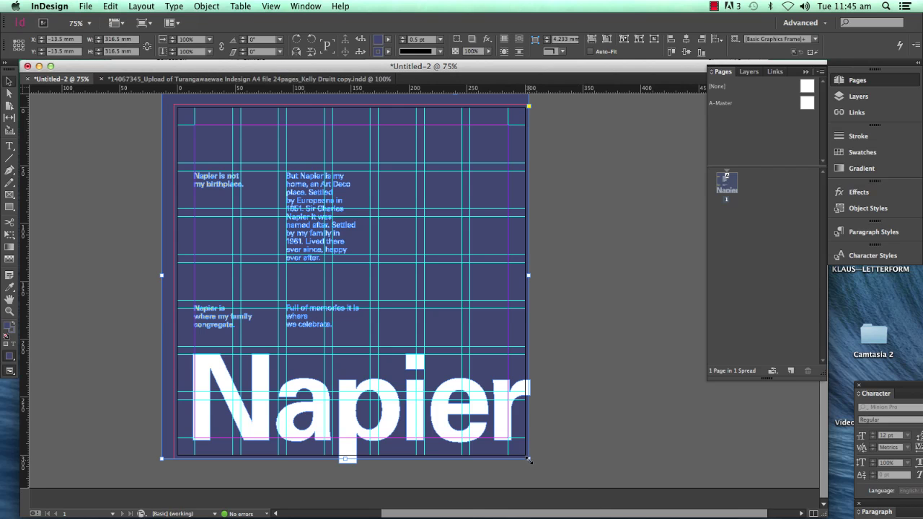
pyautogui.moveTo(529, 460); pyautogui.dragTo(542, 473)
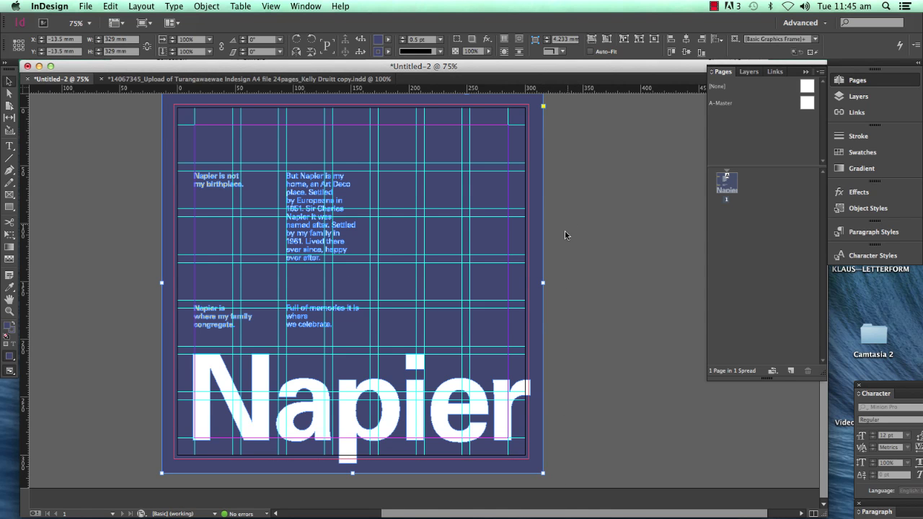
pyautogui.press('super+alt+c')
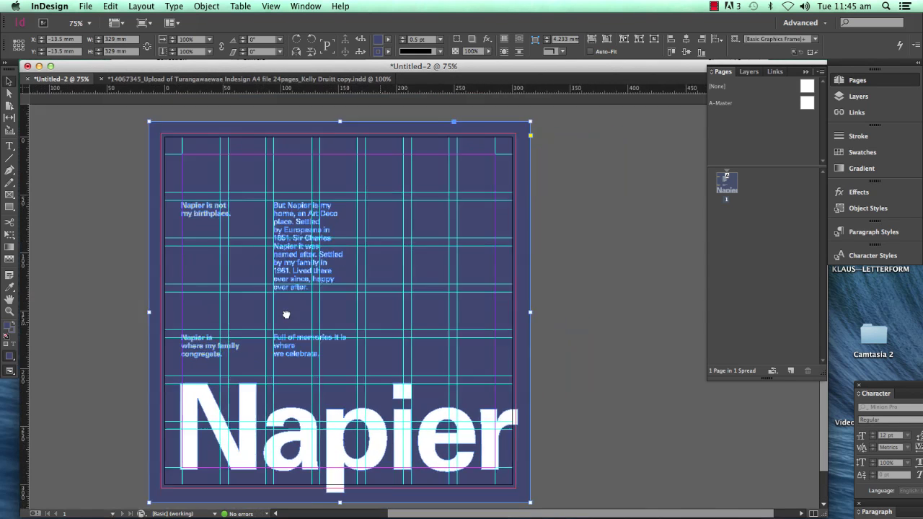
# - Stretch the navy background frame's left and right sides past the page edges to about 335 × 306 mm
pyautogui.click(116, 139)
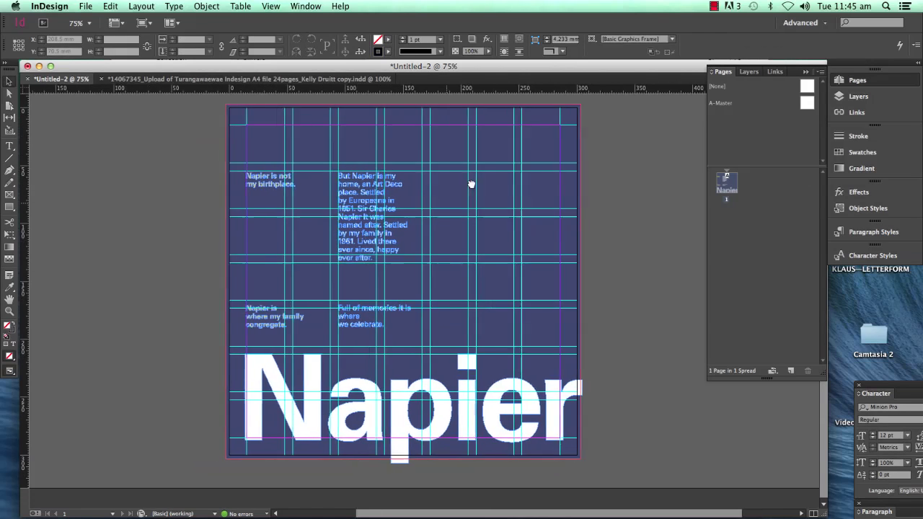
pyautogui.scroll(1, 310, 283)
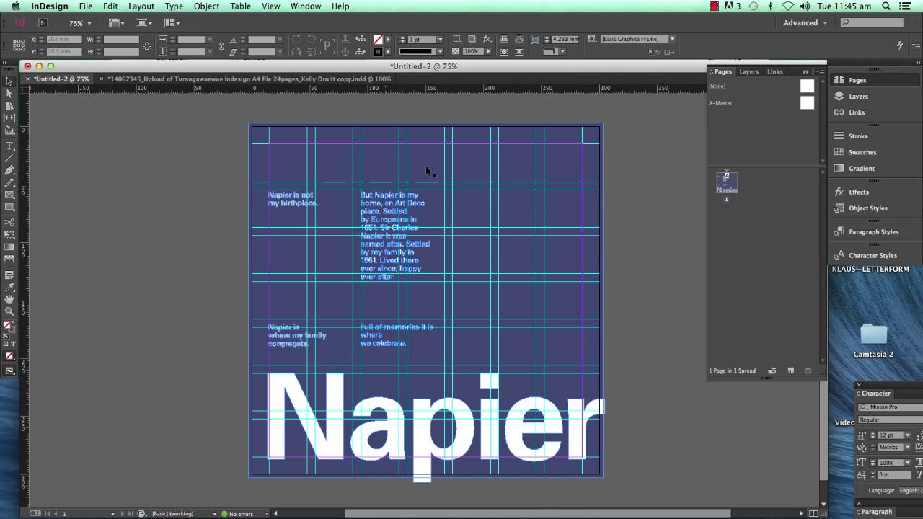
pyautogui.click(261, 302)
pyautogui.moveTo(249, 302); pyautogui.dragTo(235, 301)
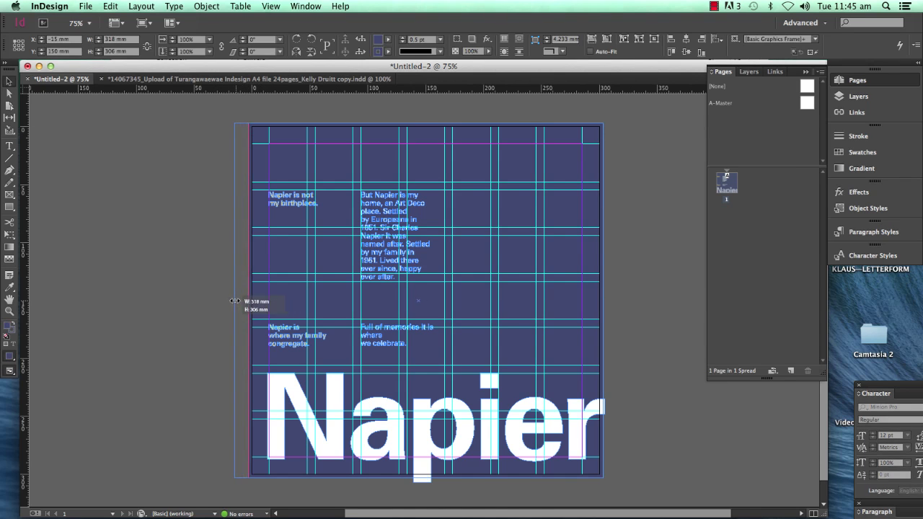
pyautogui.moveTo(603, 301); pyautogui.dragTo(622, 302)
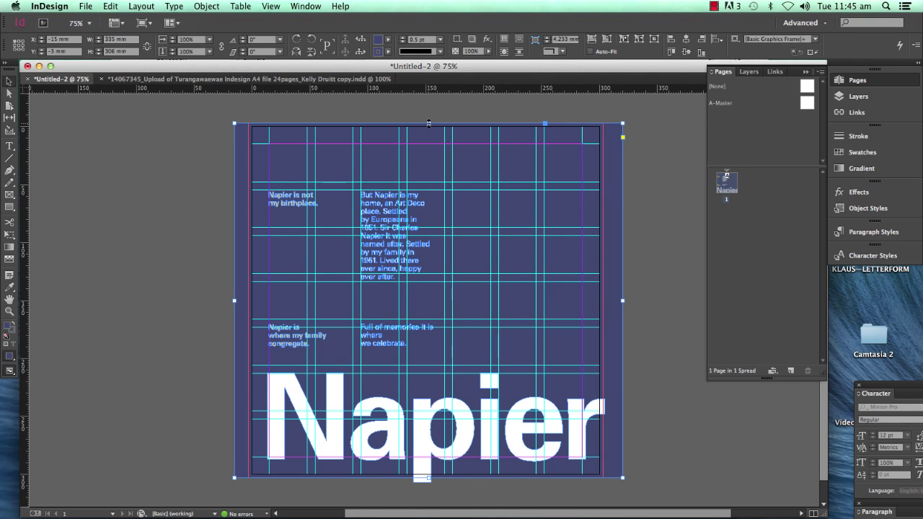